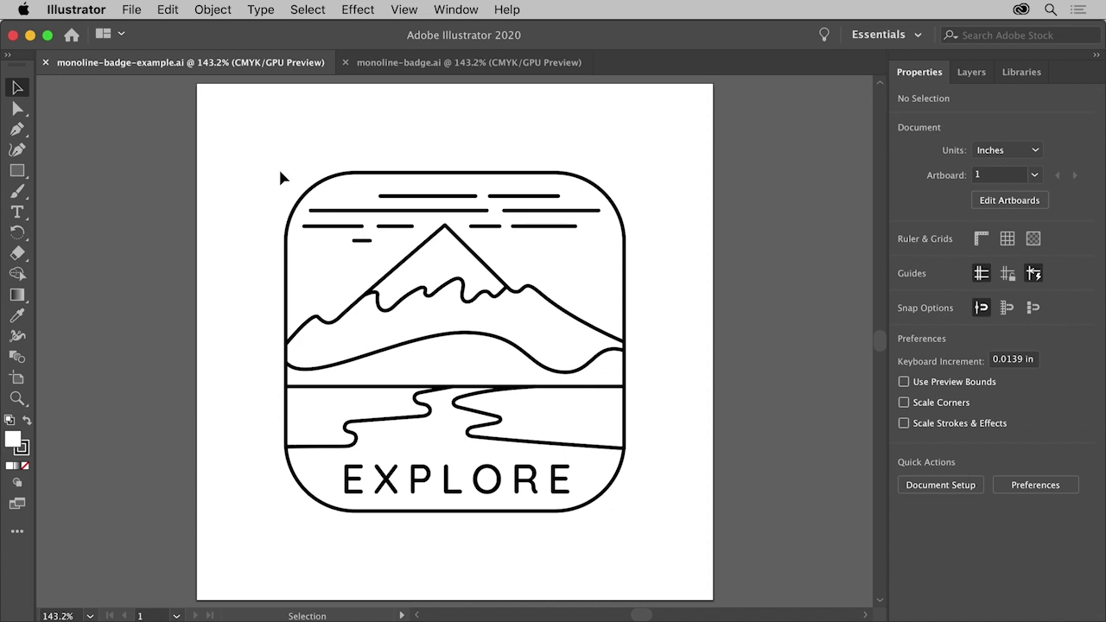
# Switch to the working document monoline-badge.ai
pyautogui.click(385, 63)
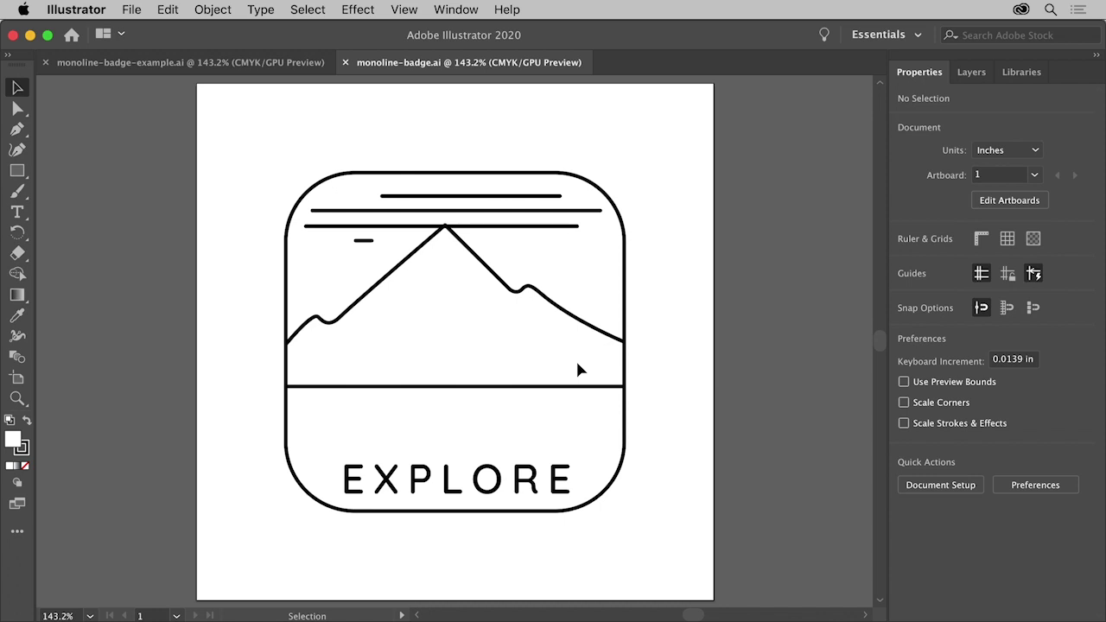
# Choose the Curvature tool with a 3 pt stroke and fill set to None
pyautogui.click(17, 153)
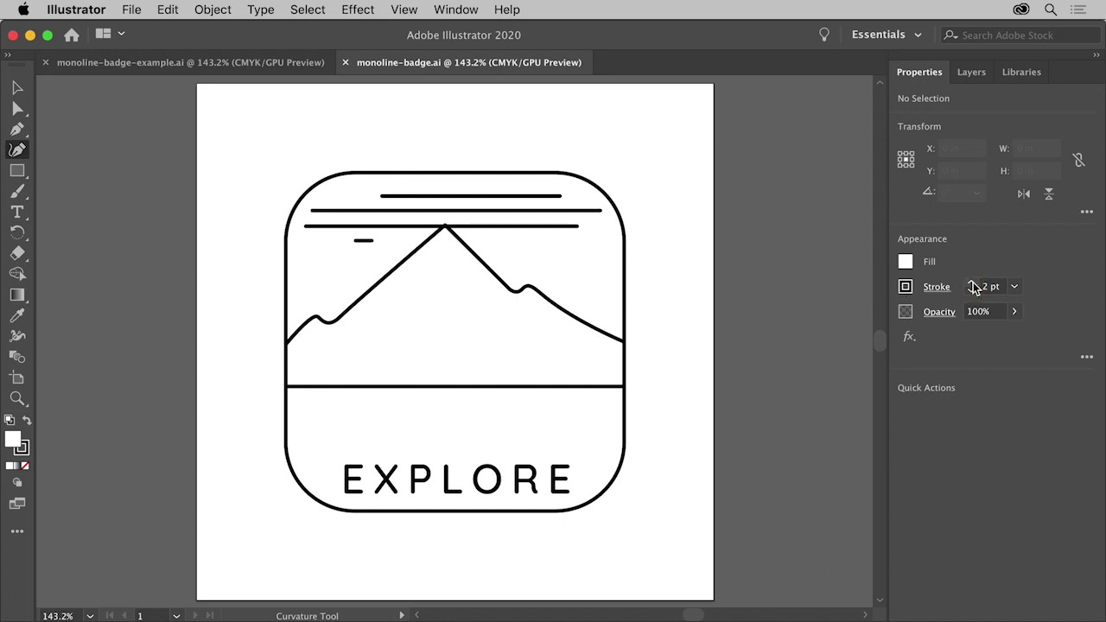
pyautogui.click(973, 283)
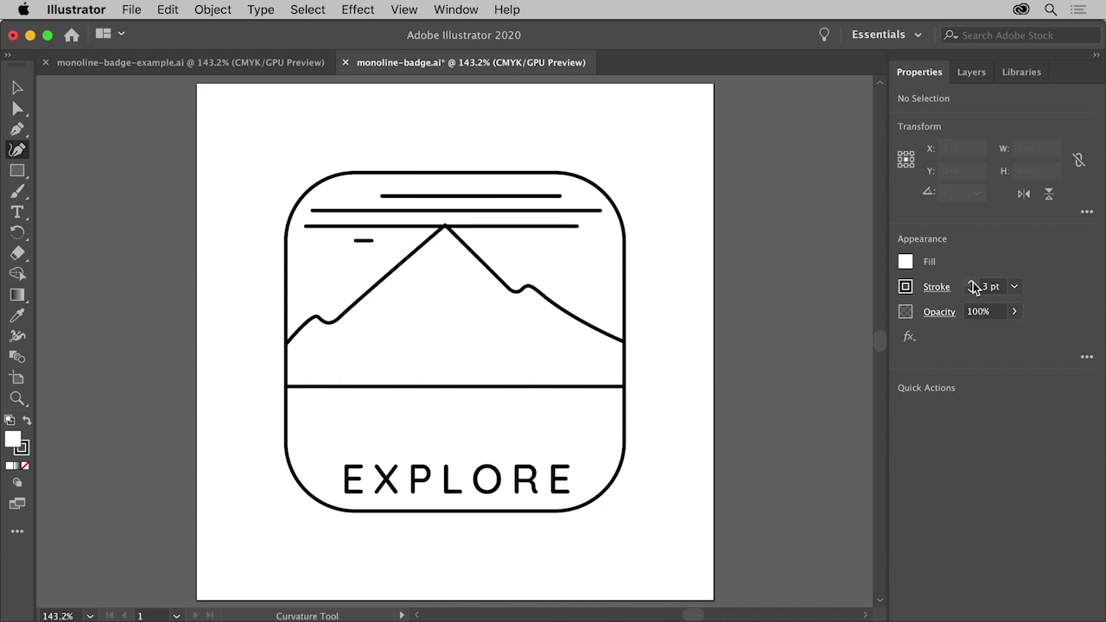
pyautogui.click(906, 262)
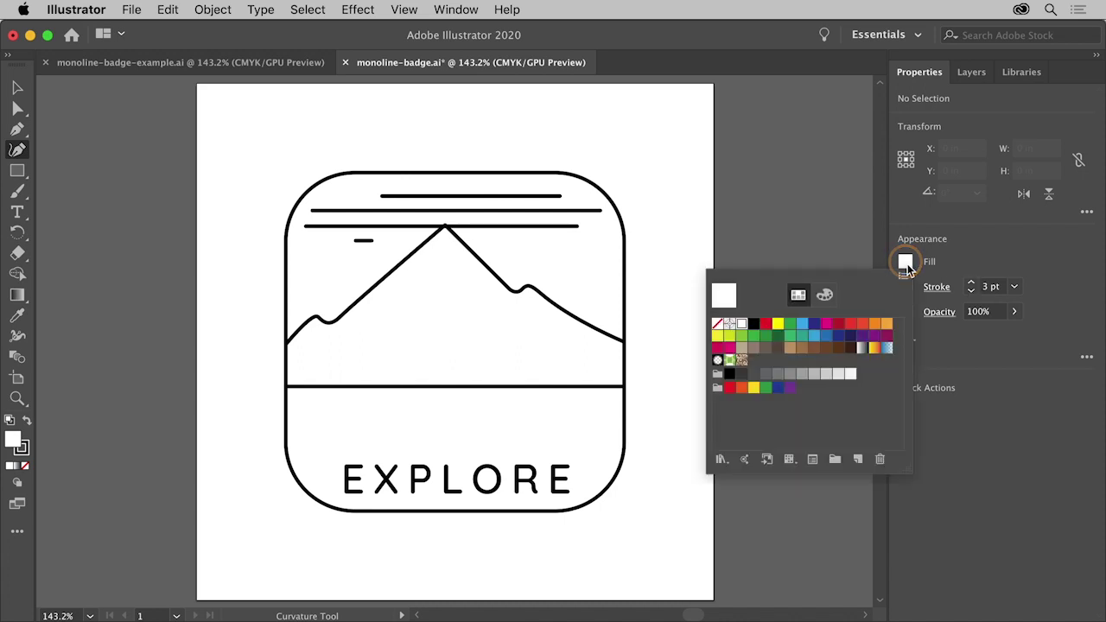
pyautogui.click(718, 324)
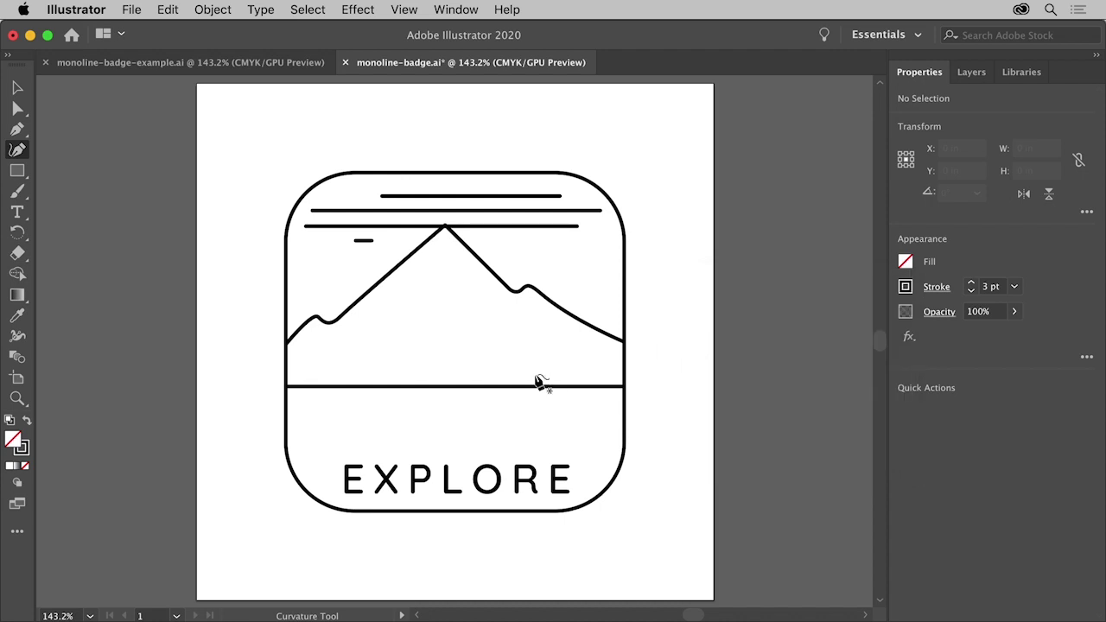
# Draw a rolling hill curve from the left frame edge to the right, then reshape its crest and left part
pyautogui.click(286, 366)
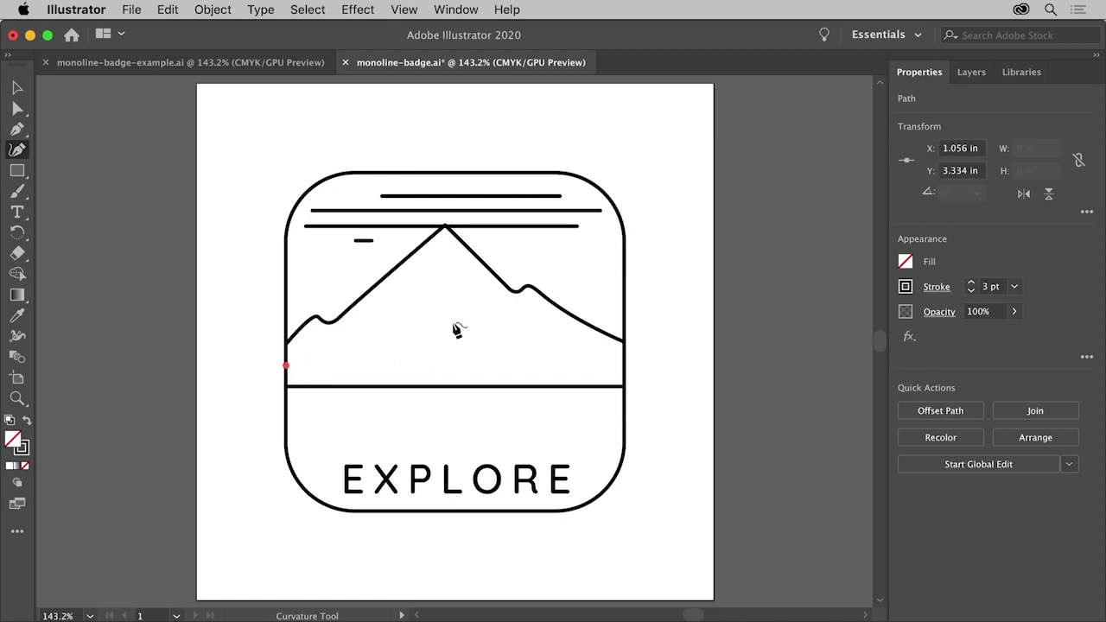
pyautogui.click(505, 321)
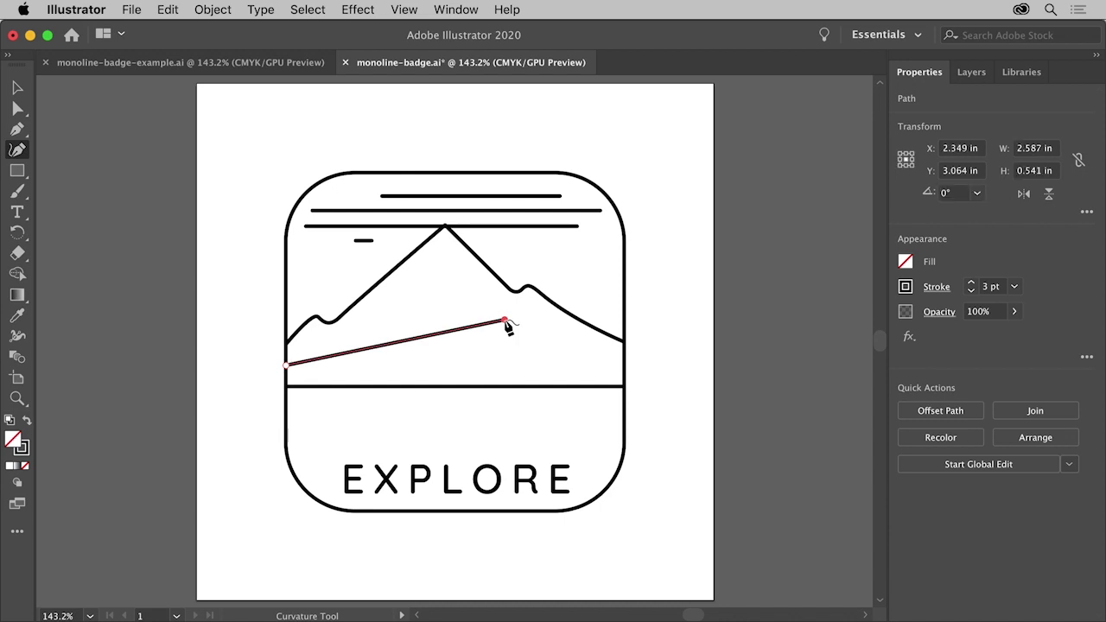
pyautogui.click(579, 367)
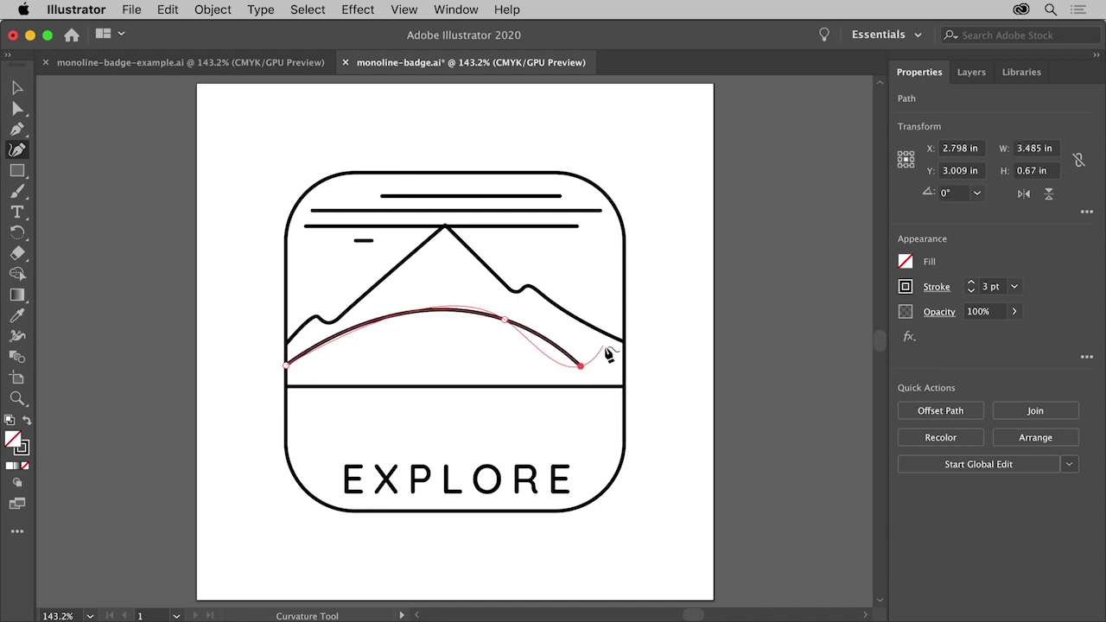
pyautogui.click(606, 348)
pyautogui.click(624, 369)
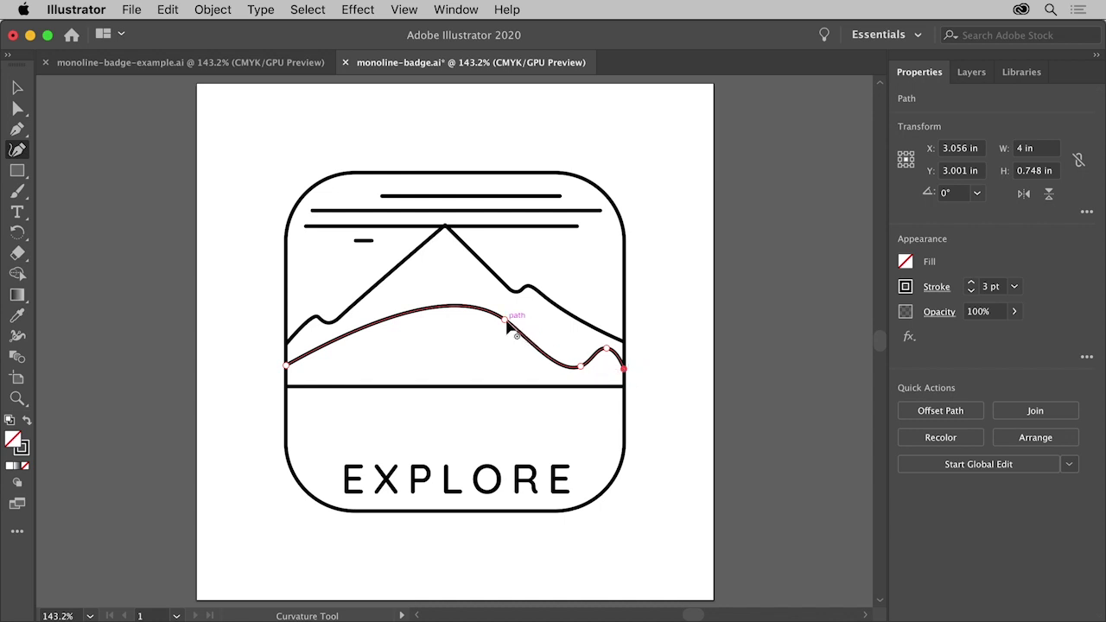
pyautogui.moveTo(508, 323); pyautogui.dragTo(523, 330)
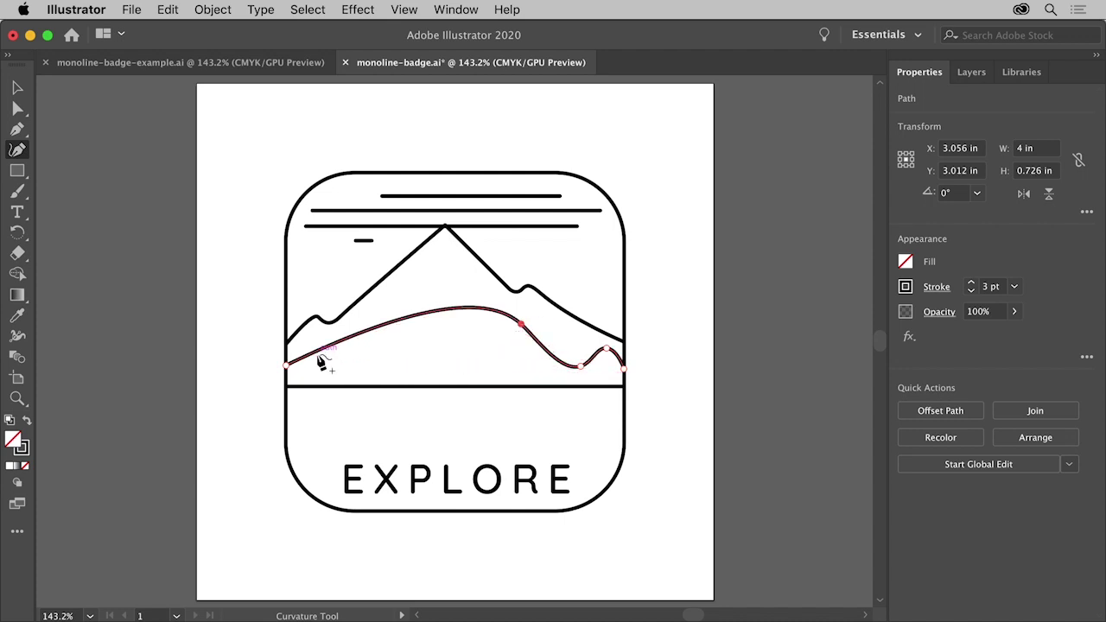
pyautogui.moveTo(319, 361); pyautogui.dragTo(316, 375)
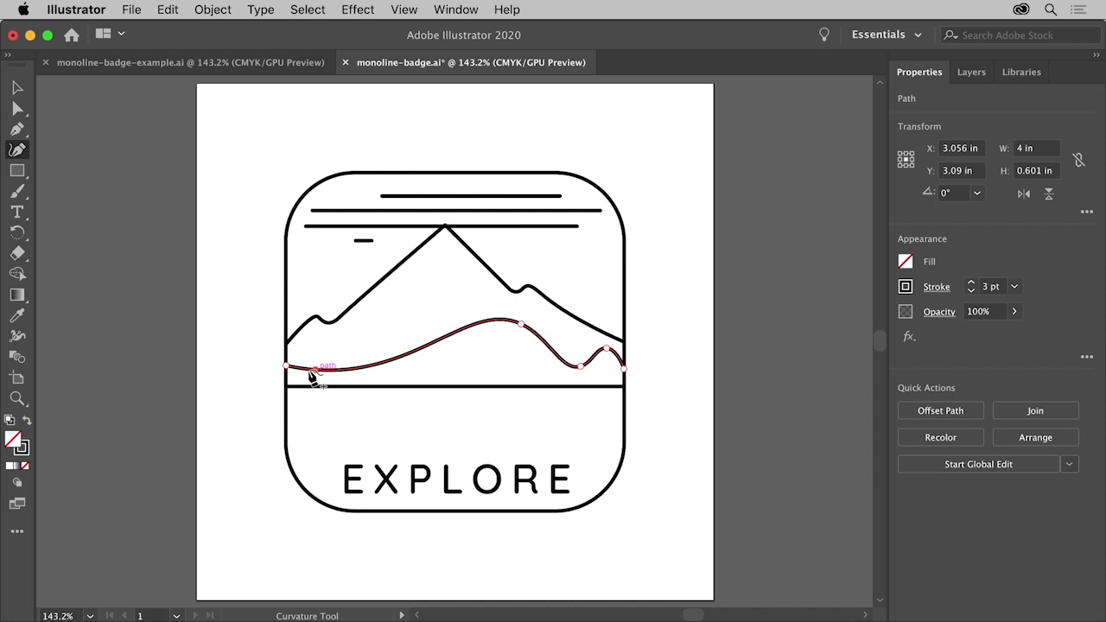
# Zoom to 200% and lock the hill line with Object > Lock > Selection
pyautogui.press('super+equal')
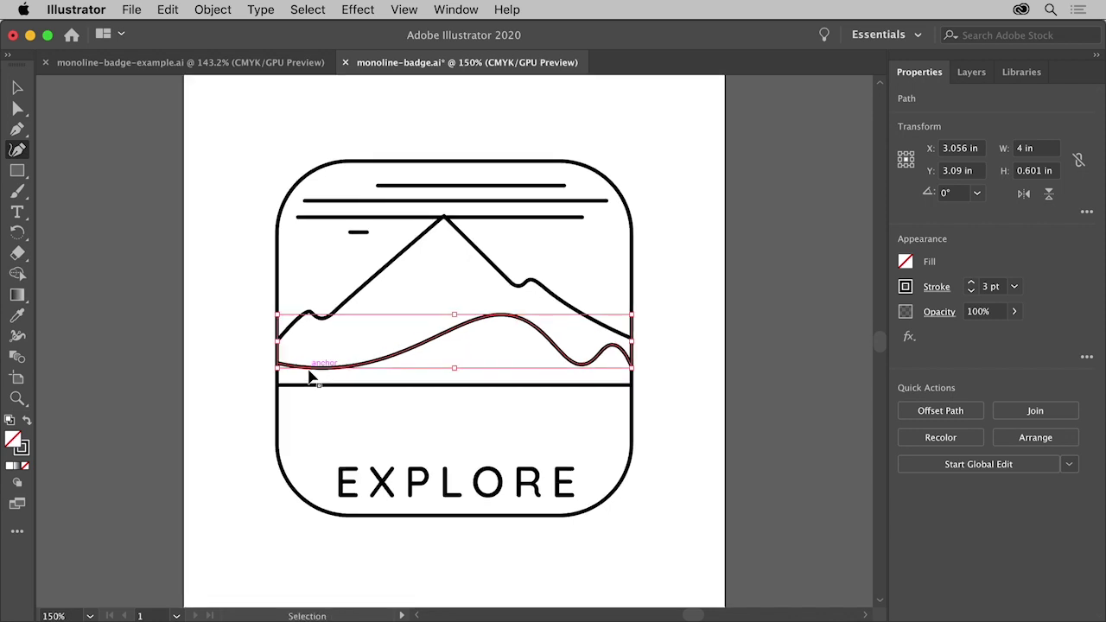
pyautogui.press('super+equal')
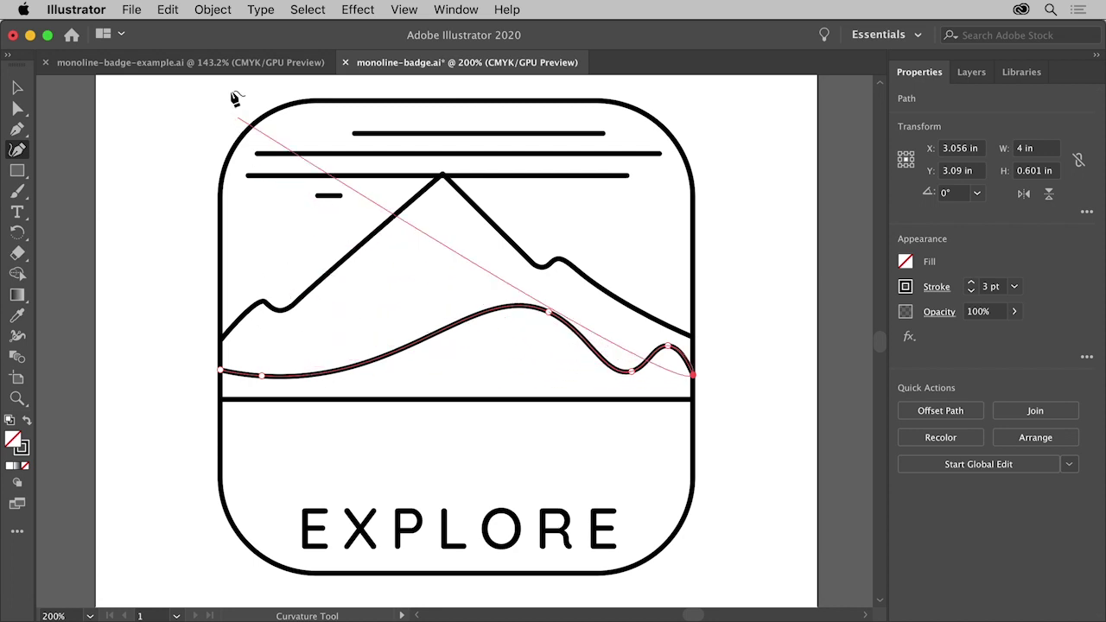
pyautogui.click(212, 10)
pyautogui.moveTo(239, 106)
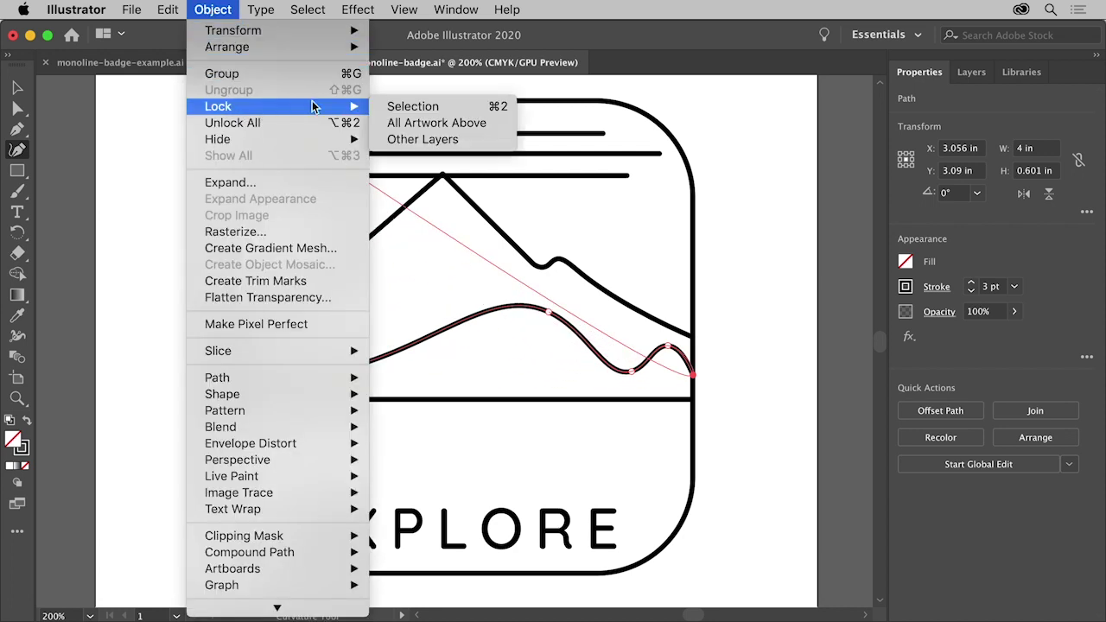
pyautogui.click(448, 111)
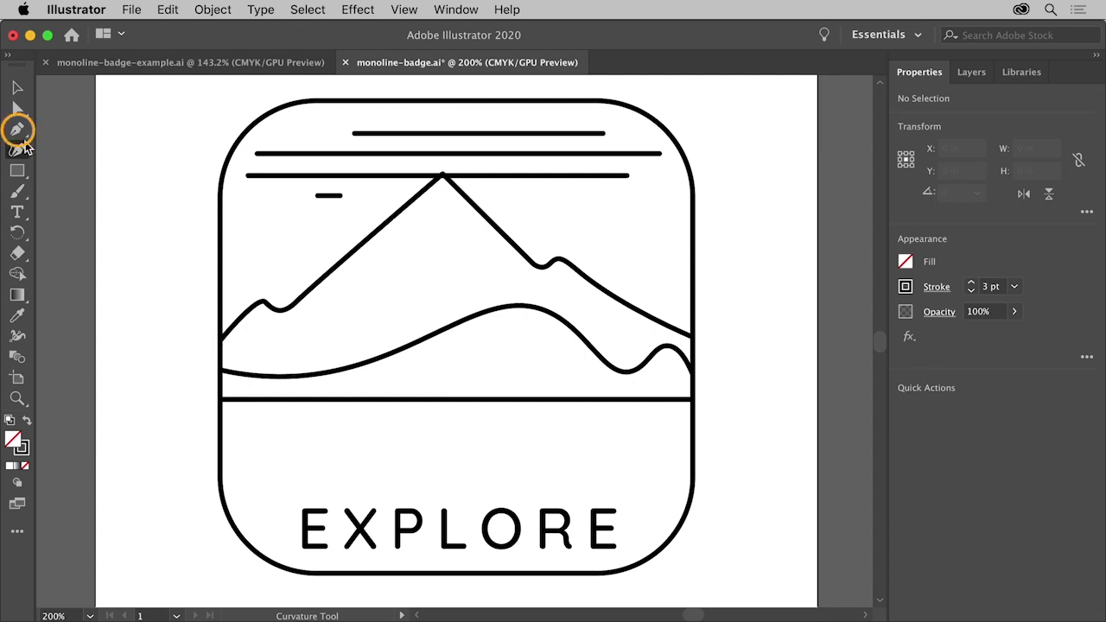
# With the Pen tool, start the river on the horizon line, undoing a misplaced point
pyautogui.click(17, 129)
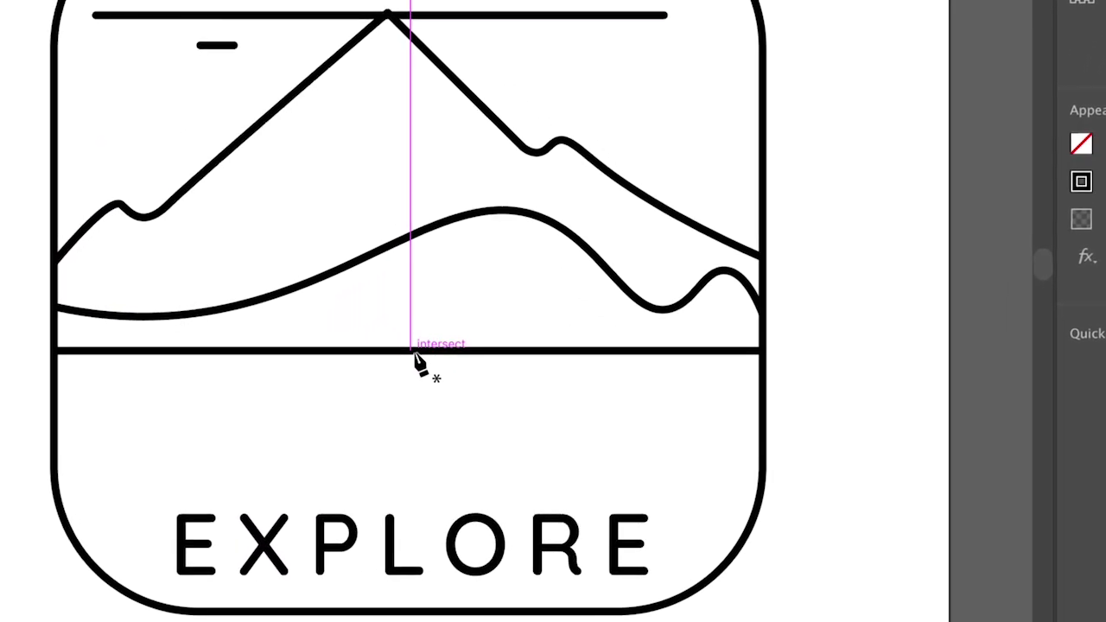
pyautogui.click(412, 351)
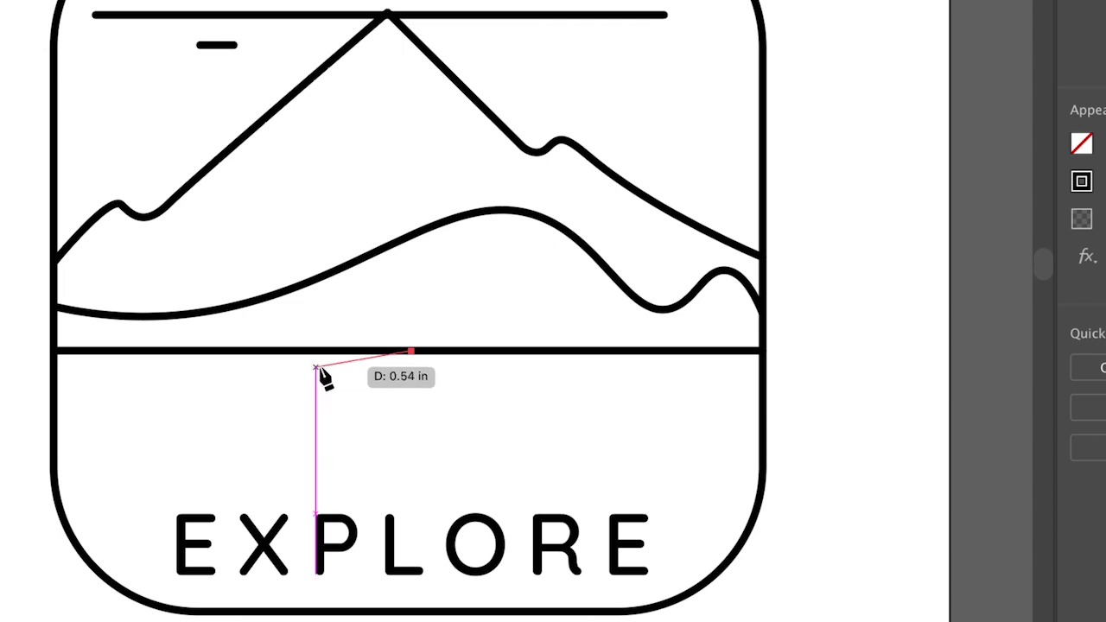
pyautogui.moveTo(322, 367); pyautogui.dragTo(304, 372)
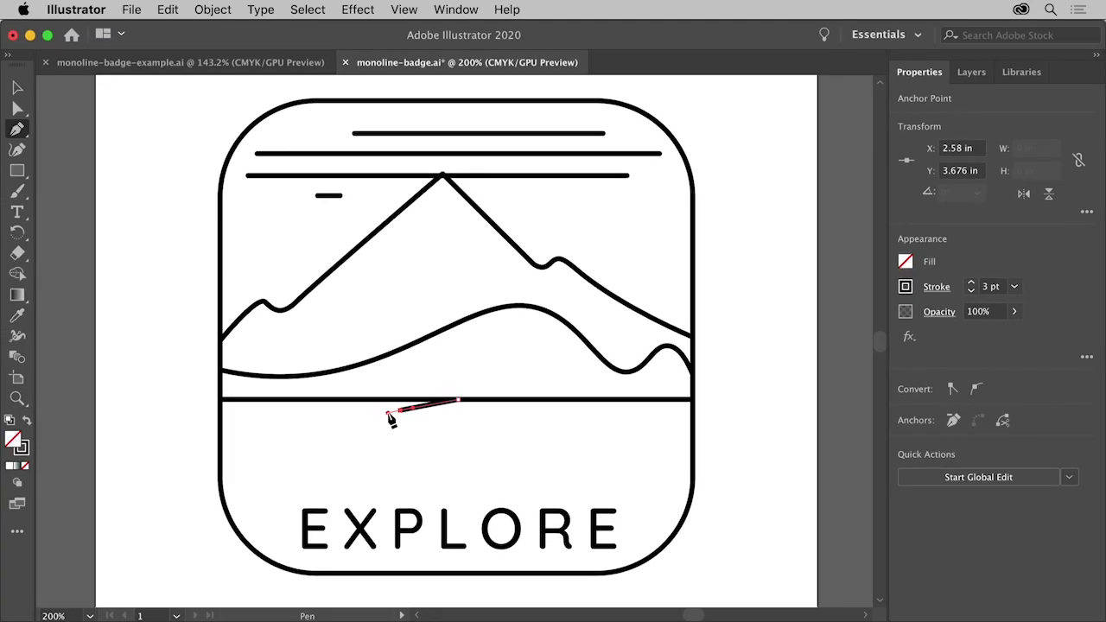
pyautogui.click(170, 10)
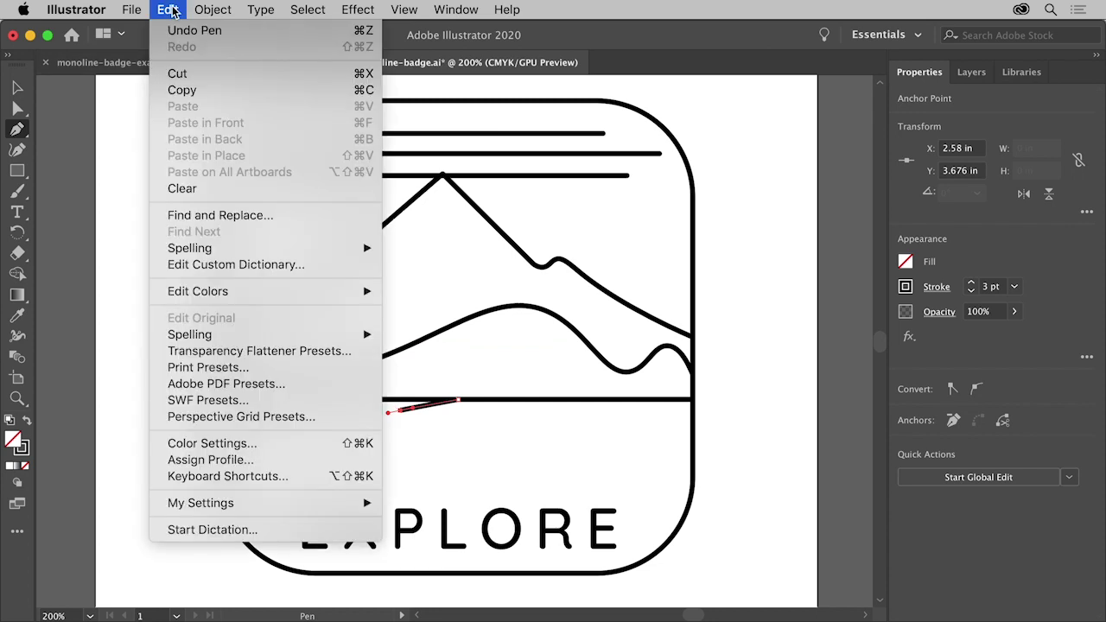
pyautogui.click(231, 32)
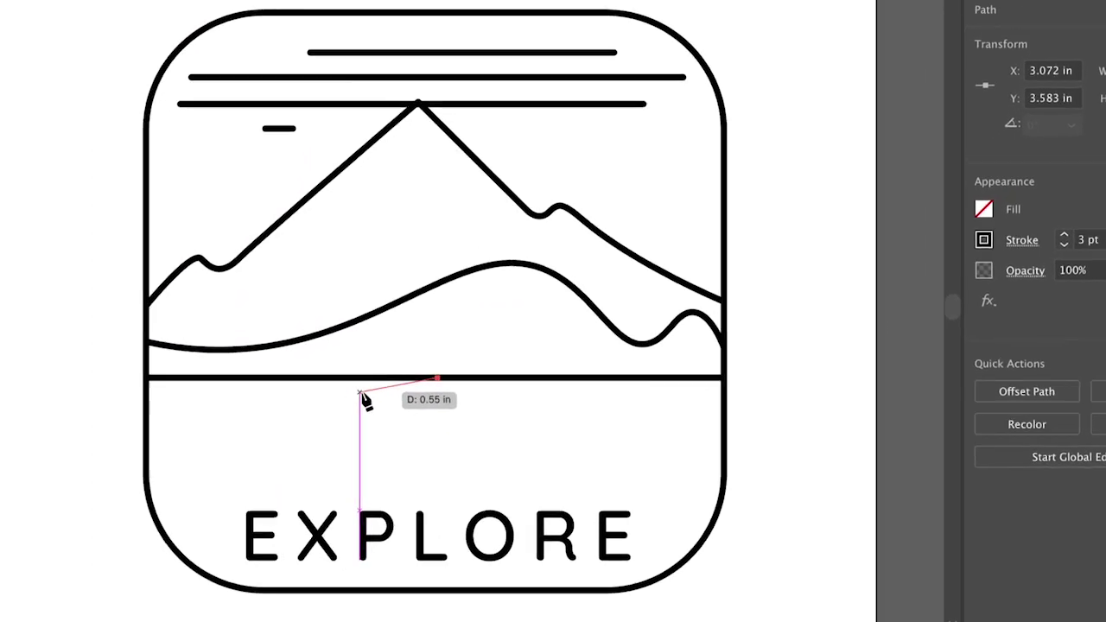
# Curve the river down and leftward, ending it on the badge's left frame edge
pyautogui.click(347, 393)
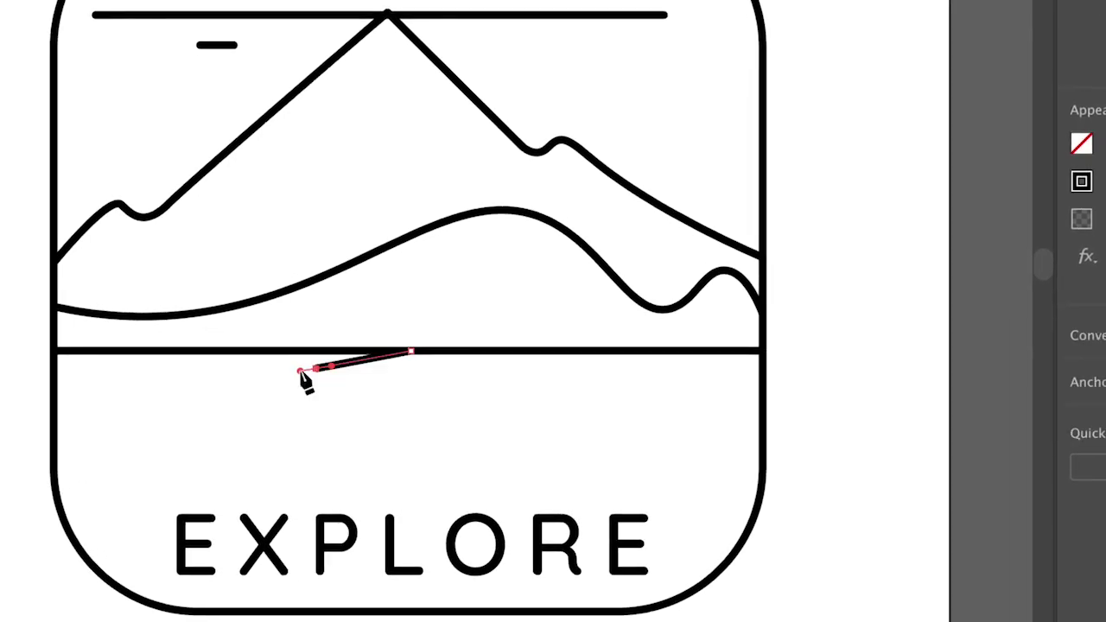
pyautogui.moveTo(302, 377); pyautogui.dragTo(315, 408)
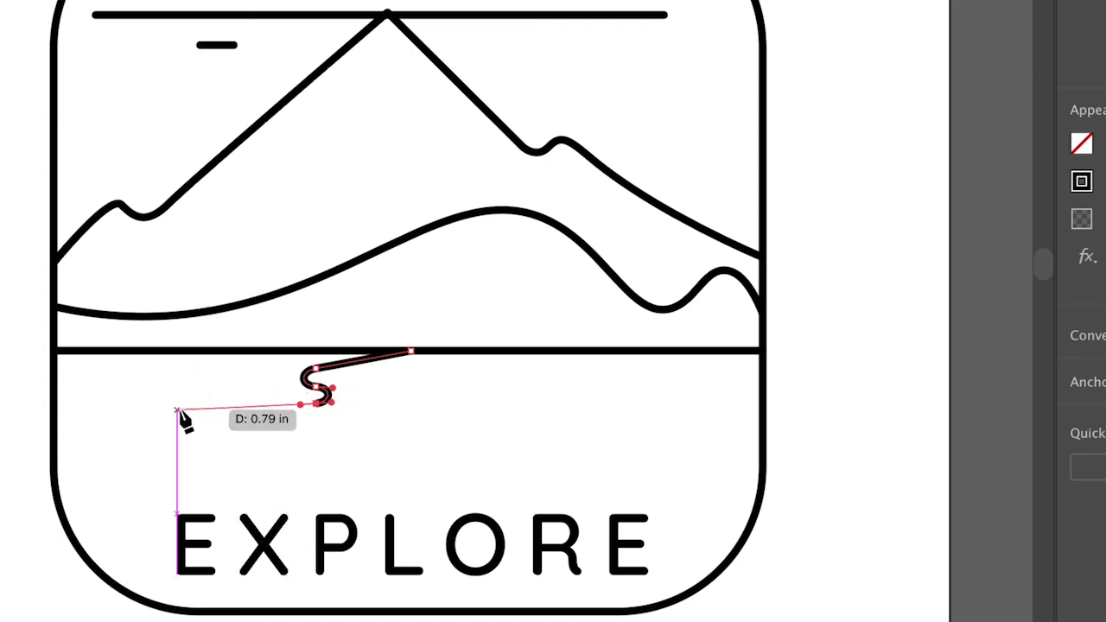
pyautogui.moveTo(177, 411); pyautogui.dragTo(156, 412)
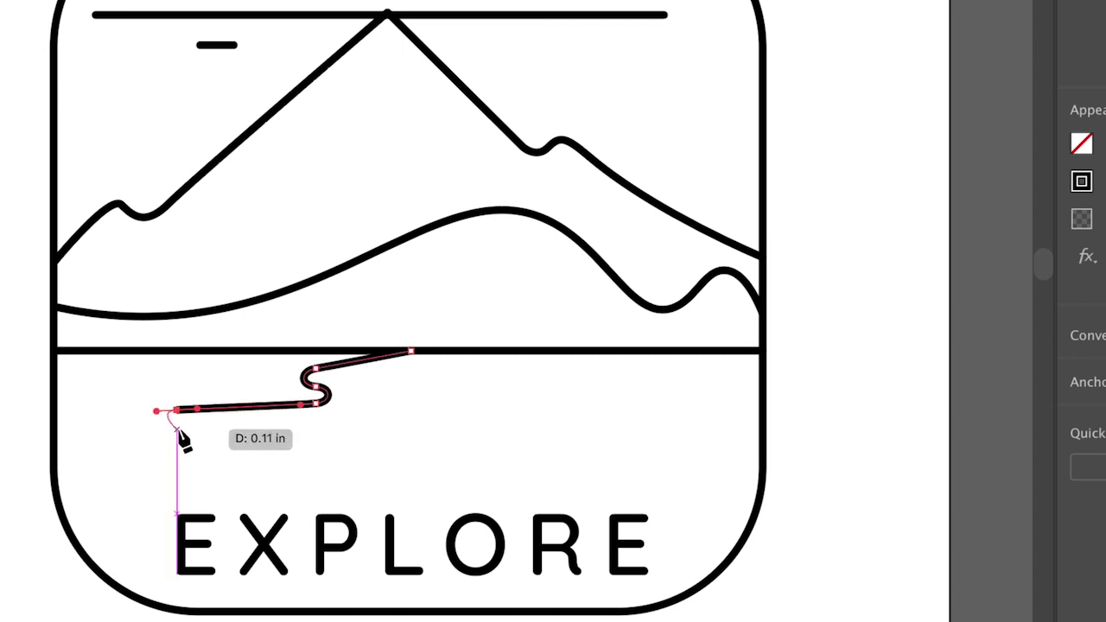
pyautogui.keyDown('ctrl'); pyautogui.click(181, 430); pyautogui.keyUp('ctrl')
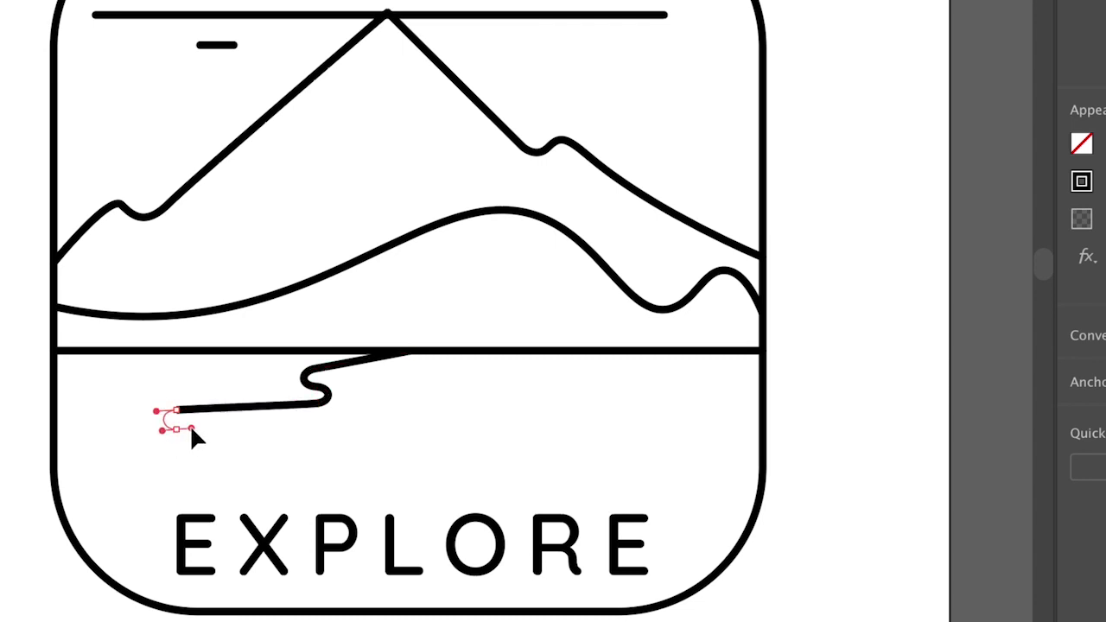
pyautogui.moveTo(191, 430); pyautogui.dragTo(169, 449)
pyautogui.moveTo(162, 448); pyautogui.dragTo(55, 454)
pyautogui.click(55, 454)
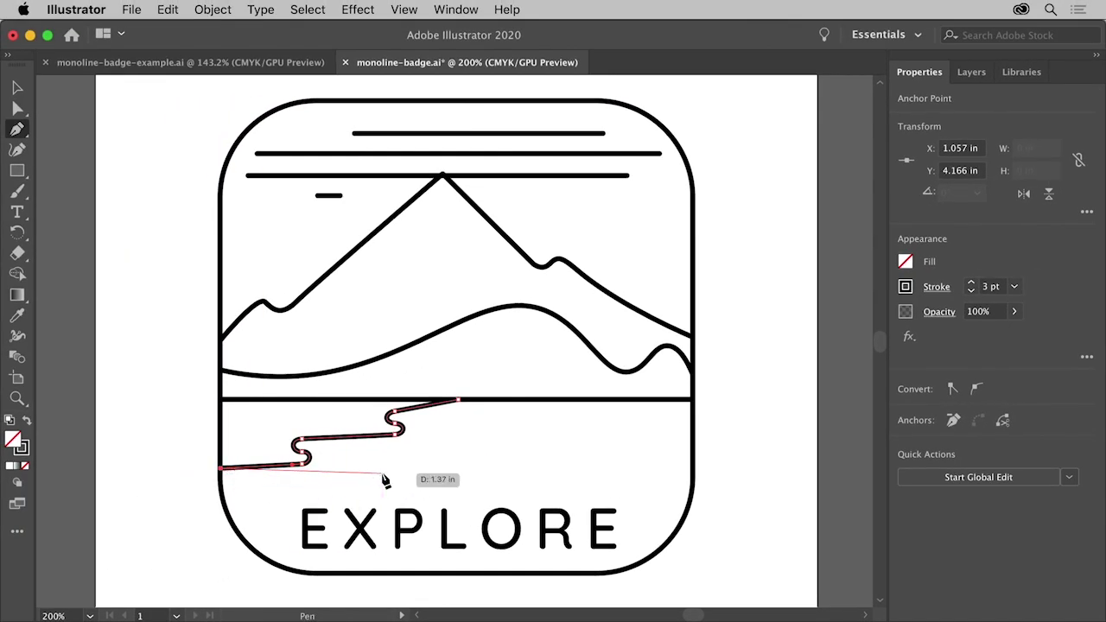
# Deselect the first river and start a second river line on the horizon with a curved bend
pyautogui.click(309, 10)
pyautogui.click(353, 63)
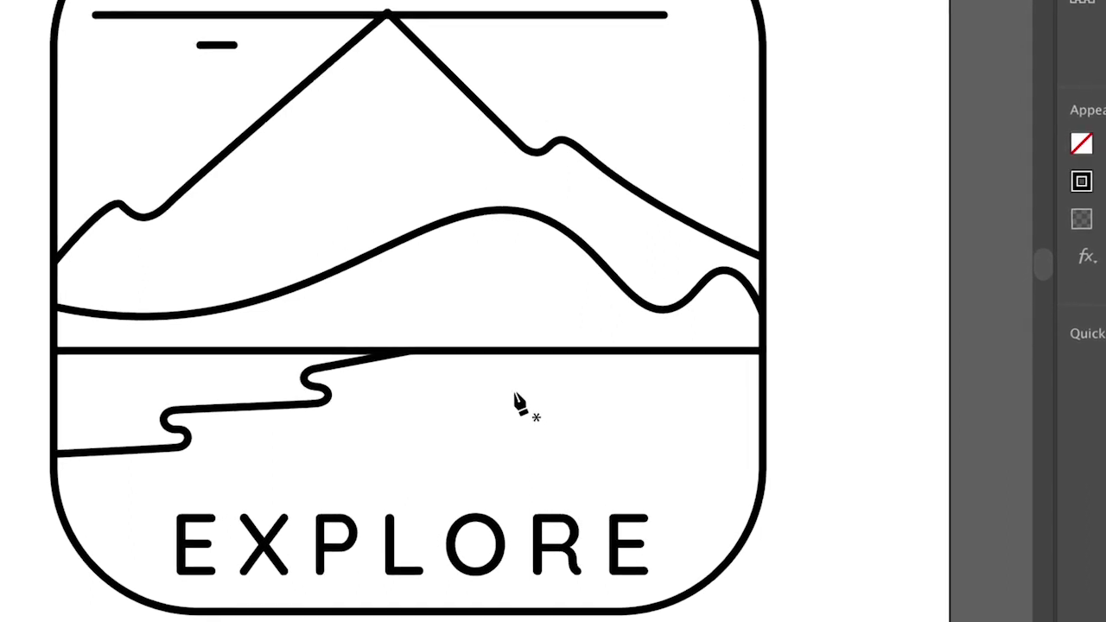
pyautogui.click(570, 353)
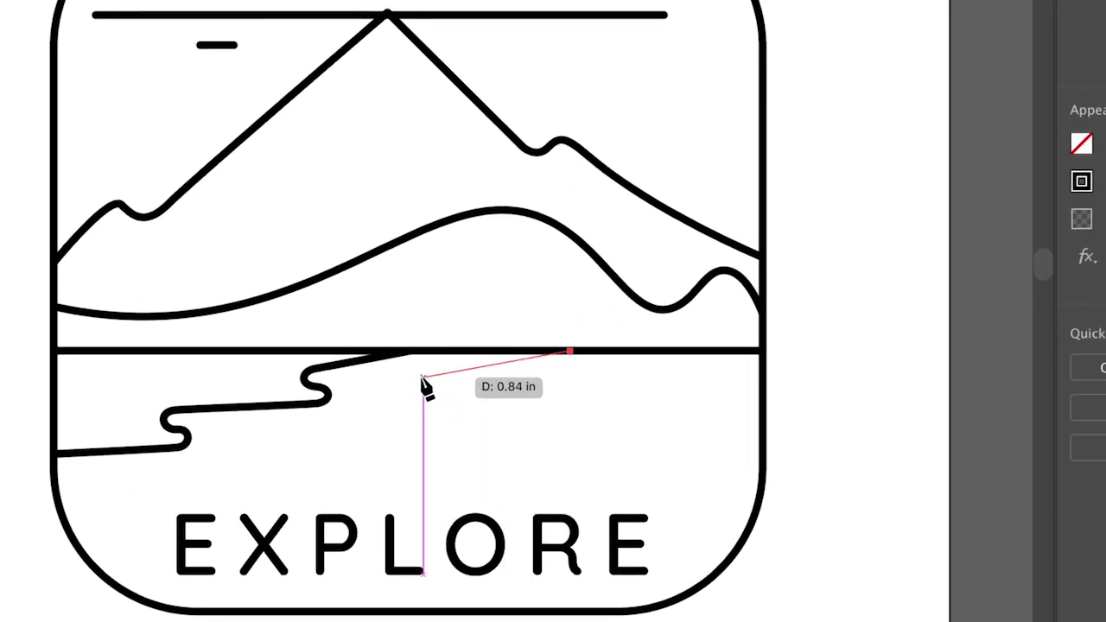
pyautogui.moveTo(408, 381)
pyautogui.mouseDown()
pyautogui.moveTo(385, 383)
pyautogui.moveTo(414, 411)
pyautogui.moveTo(526, 423)
pyautogui.mouseUp()
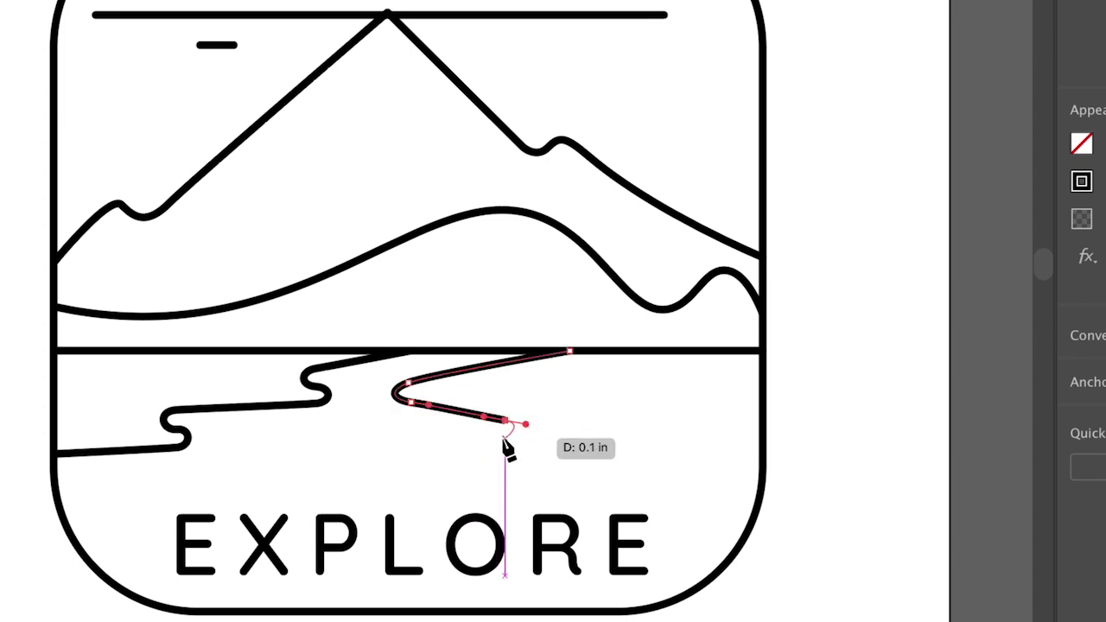
# Add more bends to the second river and curve its end to the right frame edge
pyautogui.press('ctrl')
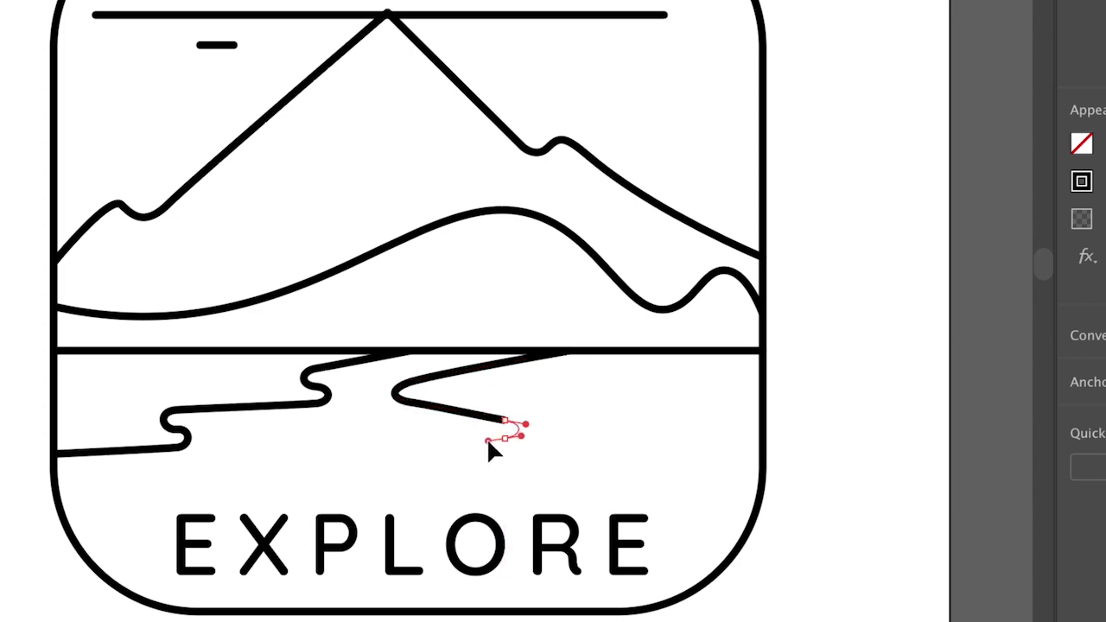
pyautogui.click(432, 445)
pyautogui.press('ctrl')
pyautogui.moveTo(431, 447); pyautogui.dragTo(422, 449)
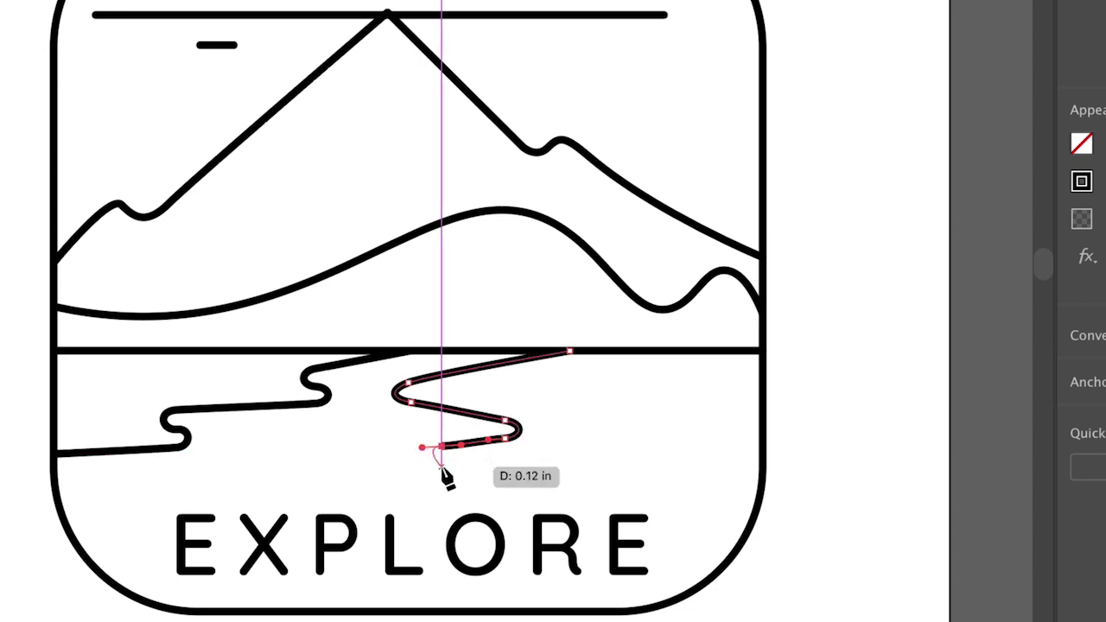
pyautogui.press('ctrl')
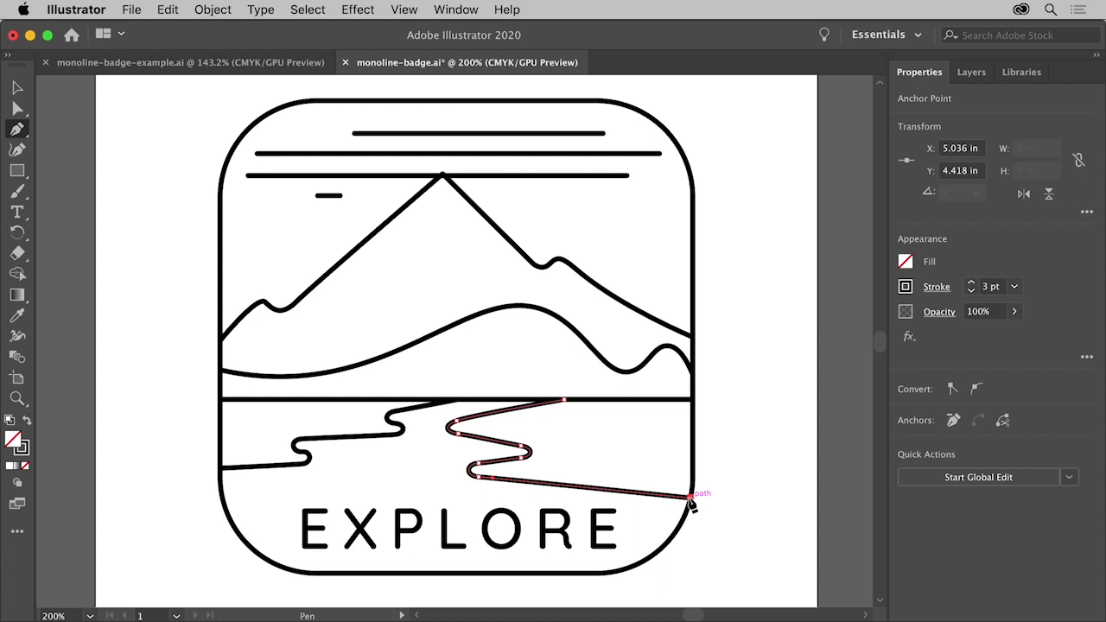
pyautogui.moveTo(690, 499); pyautogui.dragTo(565, 281)
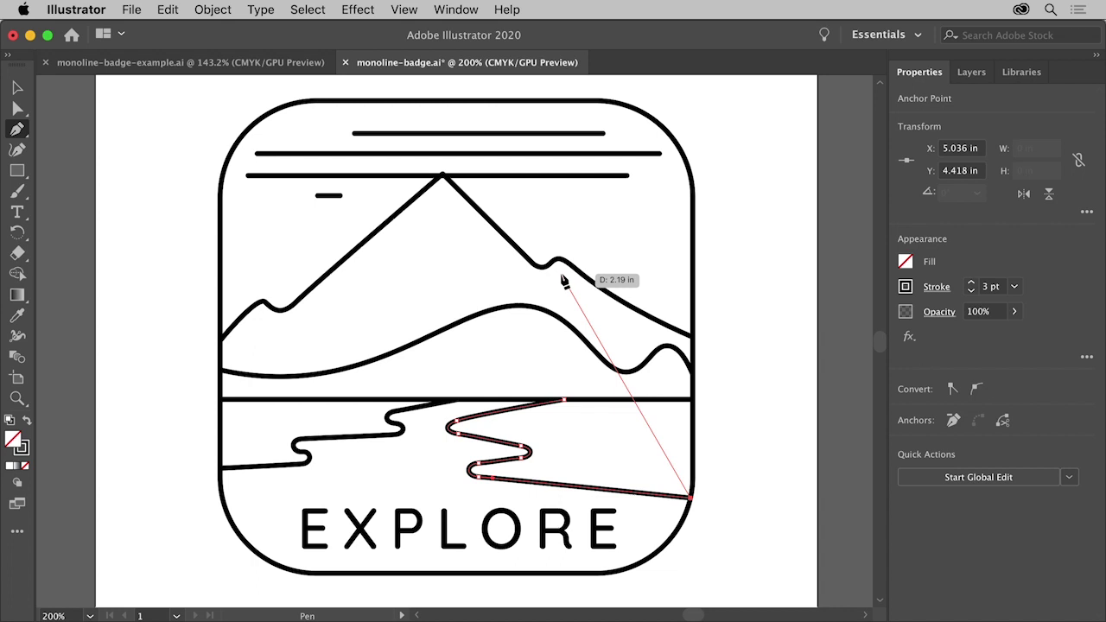
pyautogui.moveTo(565, 282); pyautogui.dragTo(19, 90)
# Select the mountain outline and set the drawing mode to Draw Inside
pyautogui.click(17, 87)
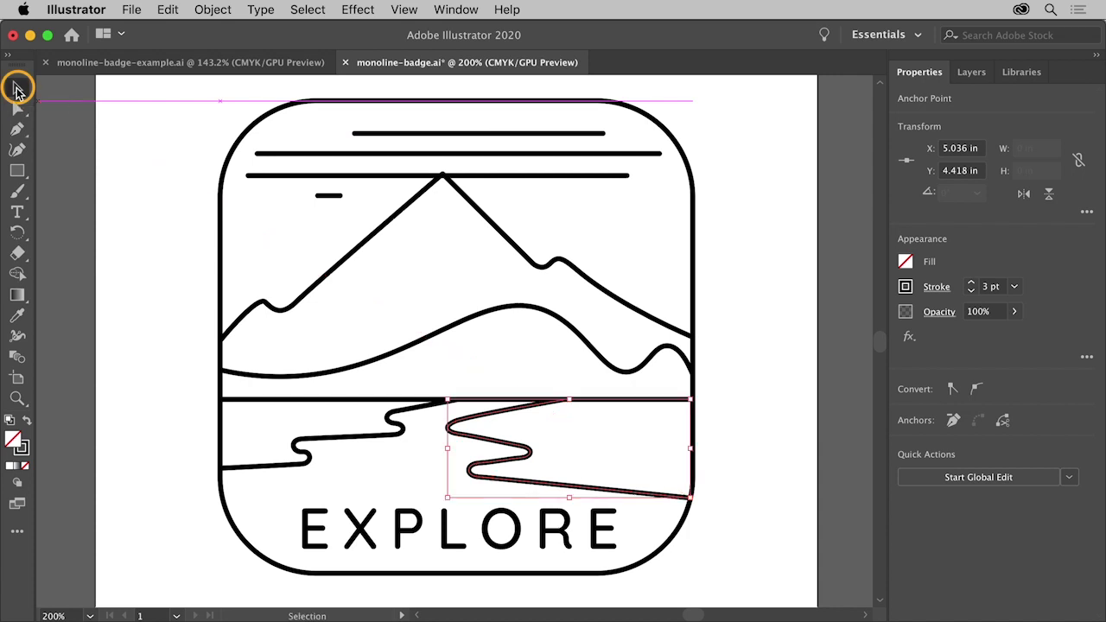
pyautogui.click(334, 272)
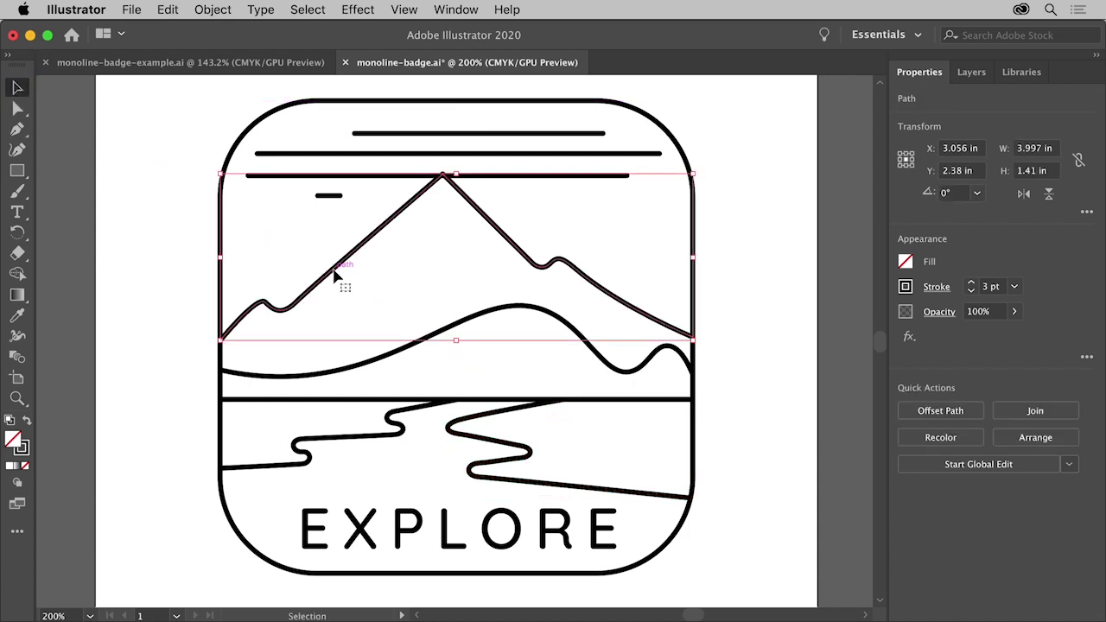
pyautogui.click(19, 486)
pyautogui.click(19, 486)
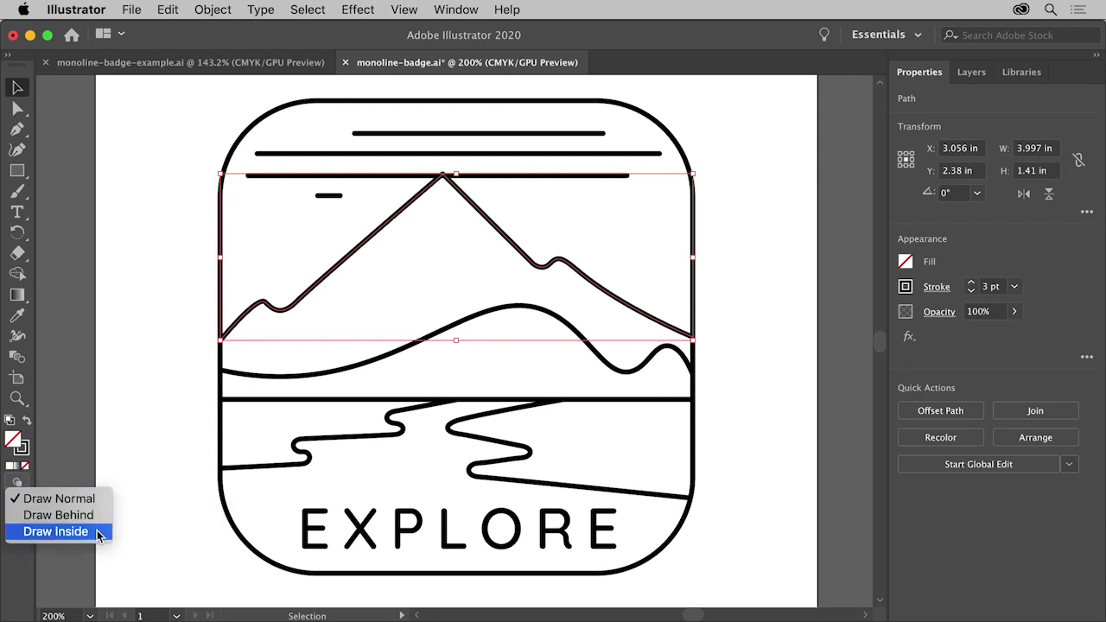
pyautogui.click(55, 531)
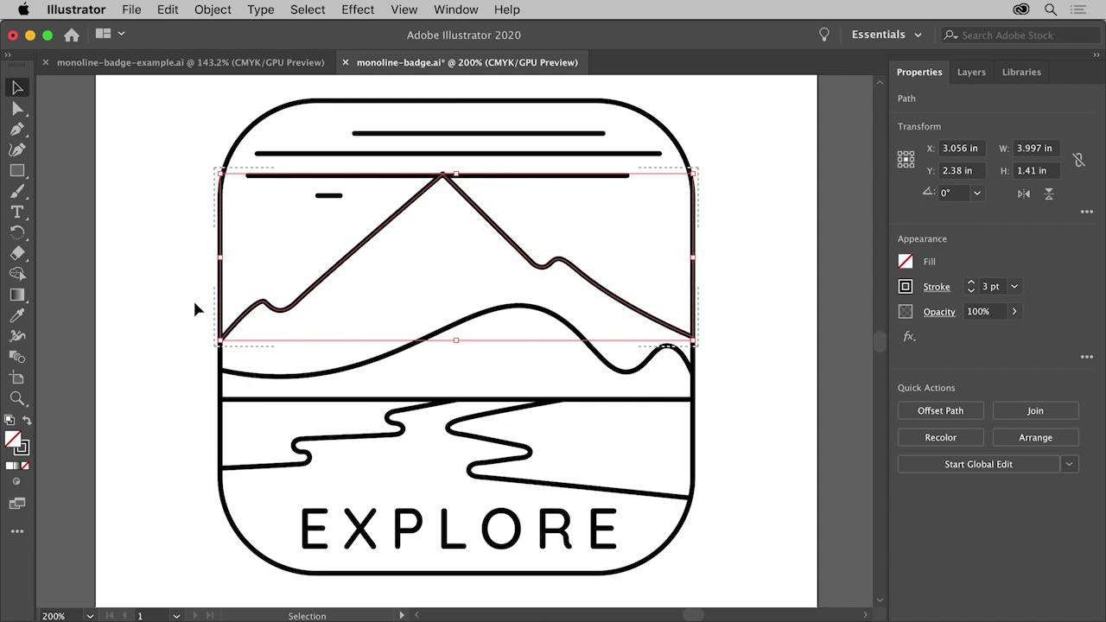
# Draw a Pencil squiggle across the mountain peak, then switch back to Draw Normal
pyautogui.click(19, 191)
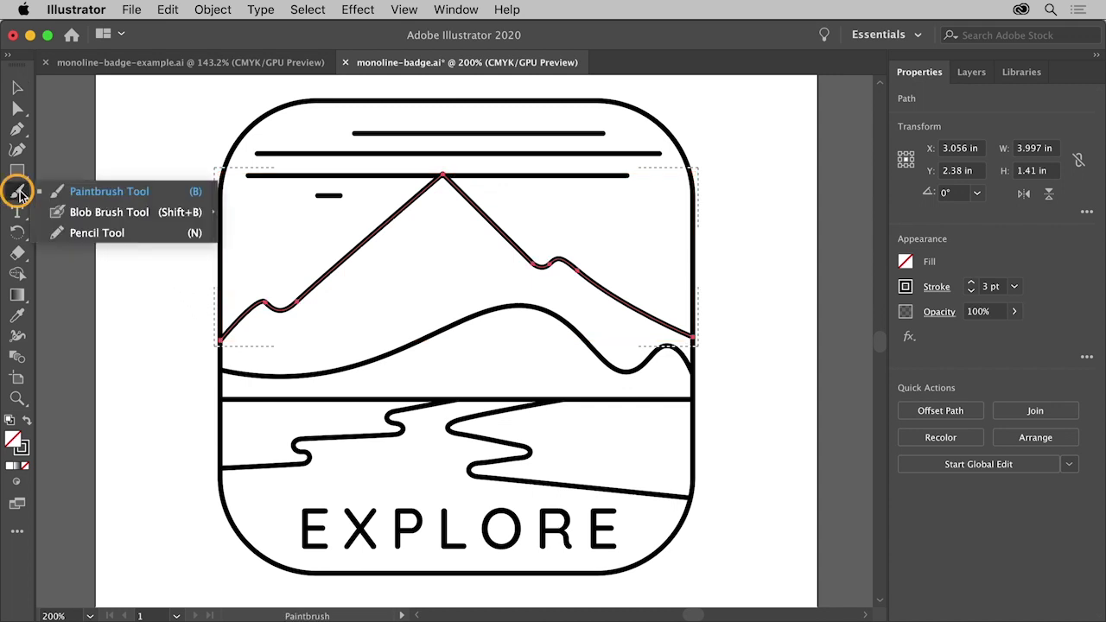
pyautogui.click(129, 235)
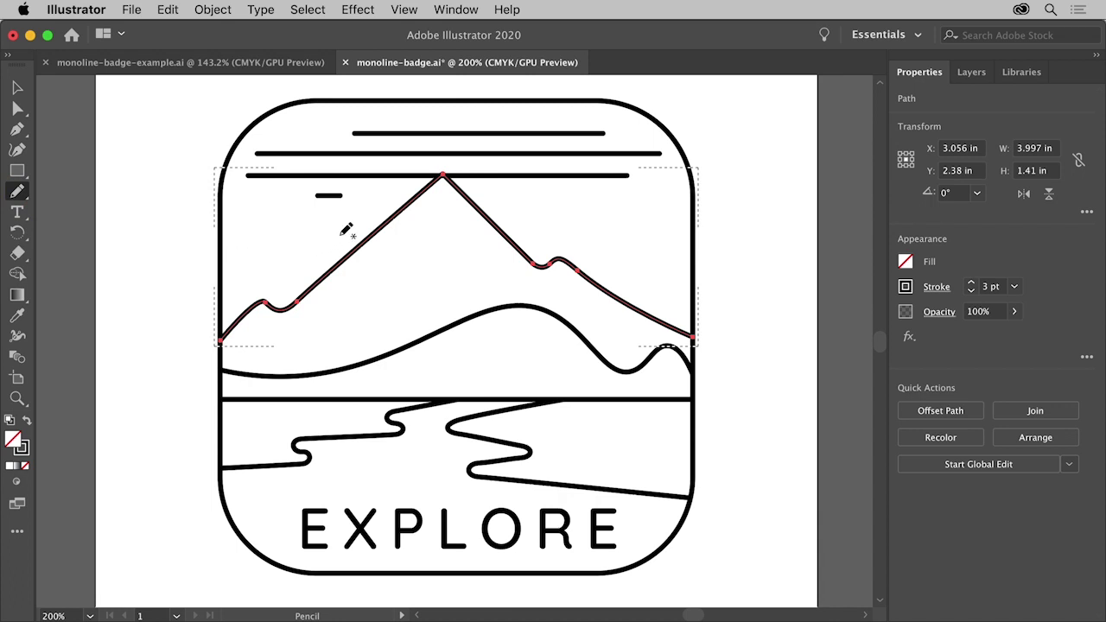
pyautogui.moveTo(341, 235)
pyautogui.mouseDown()
pyautogui.moveTo(379, 250)
pyautogui.moveTo(433, 251)
pyautogui.moveTo(472, 232)
pyautogui.moveTo(543, 235)
pyautogui.mouseUp()
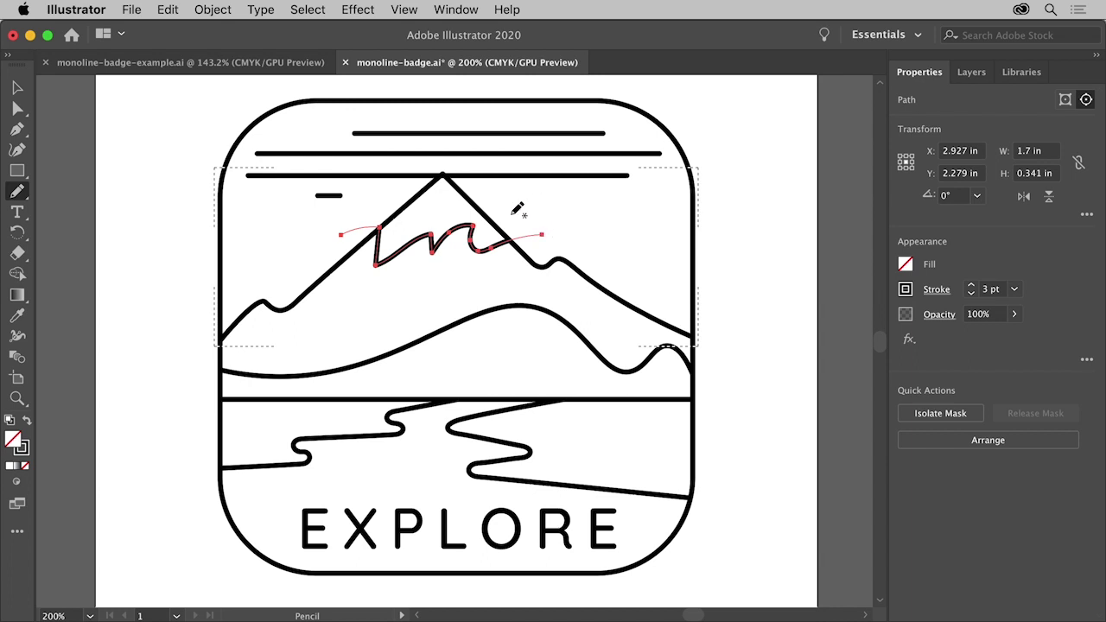
pyautogui.click(17, 481)
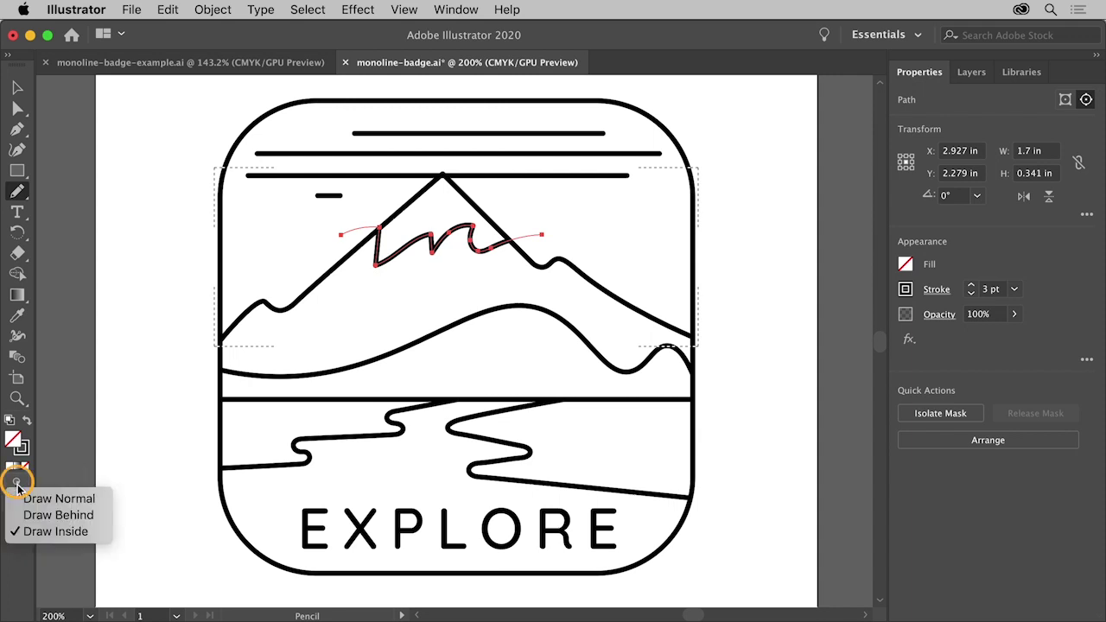
pyautogui.click(93, 500)
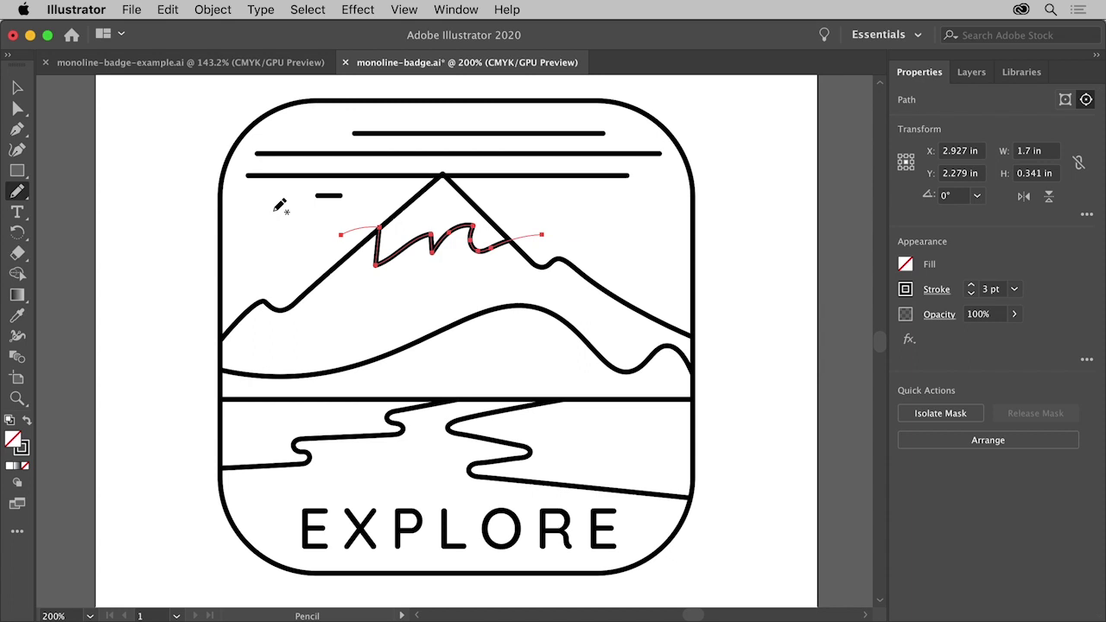
# Select the three sky lines, erase gaps into each with the Eraser, and deselect
pyautogui.click(17, 87)
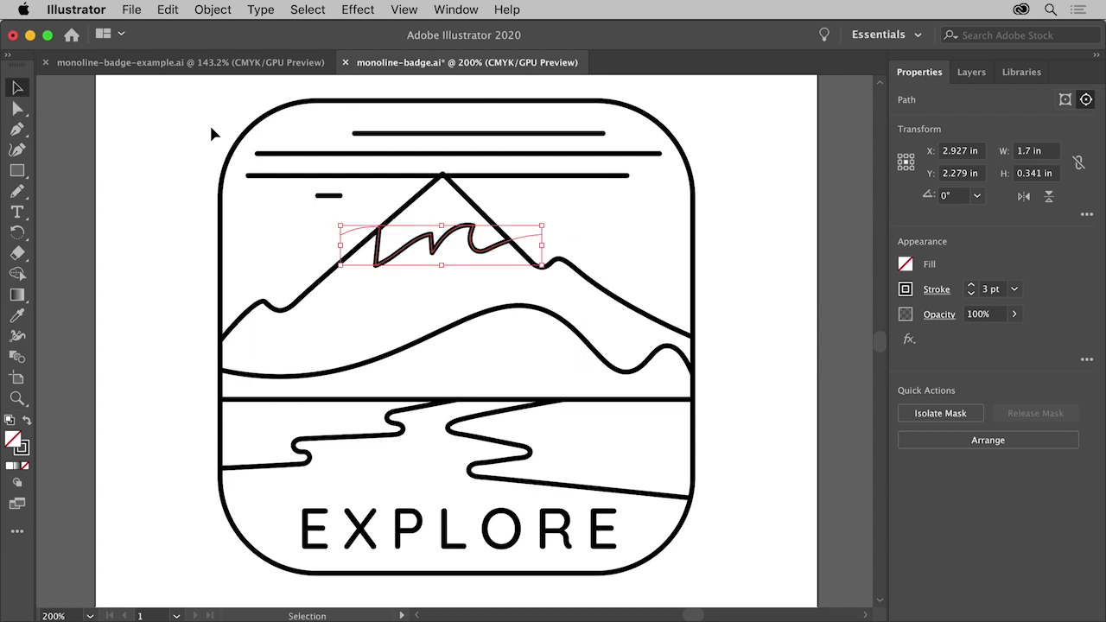
pyautogui.moveTo(307, 118); pyautogui.dragTo(386, 186)
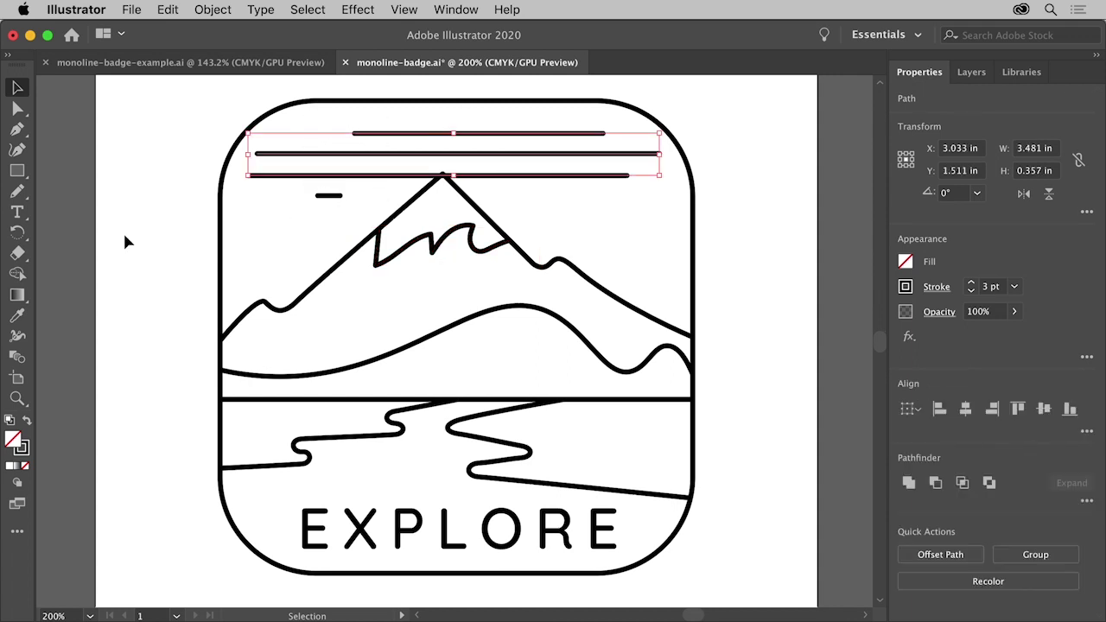
pyautogui.click(18, 252)
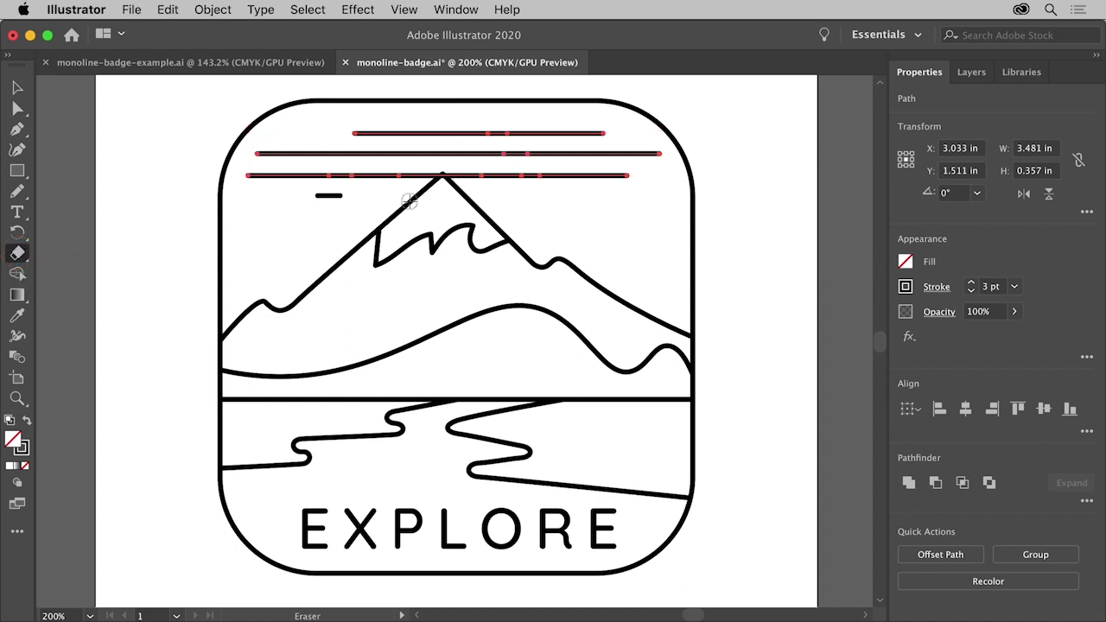
pyautogui.moveTo(408, 176); pyautogui.dragTo(477, 177)
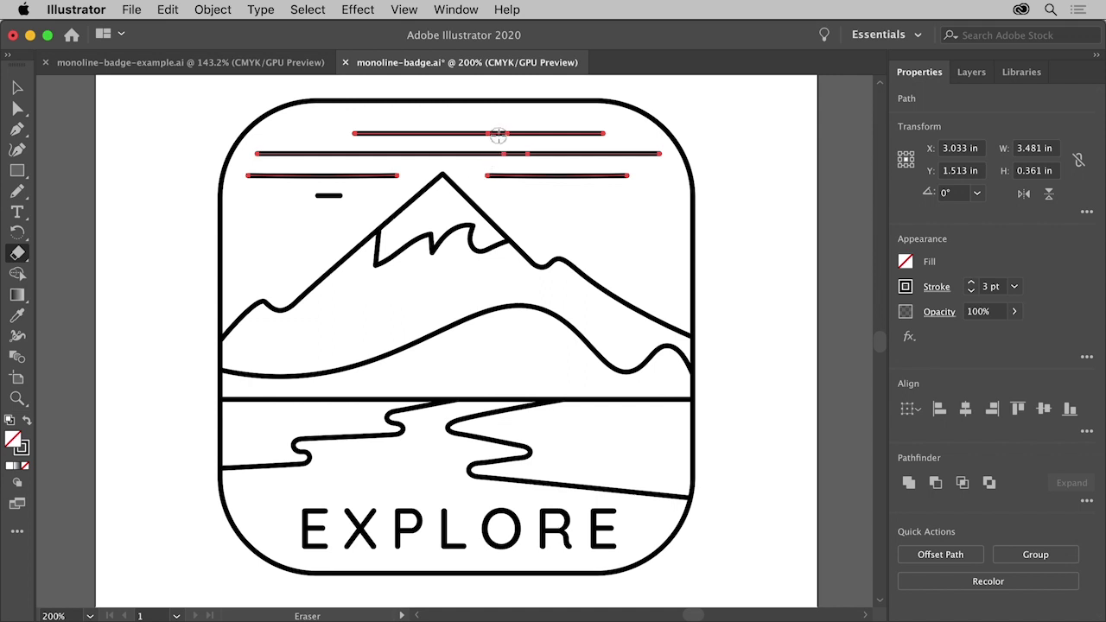
pyautogui.moveTo(498, 133); pyautogui.dragTo(516, 154)
pyautogui.moveTo(353, 173); pyautogui.dragTo(353, 177)
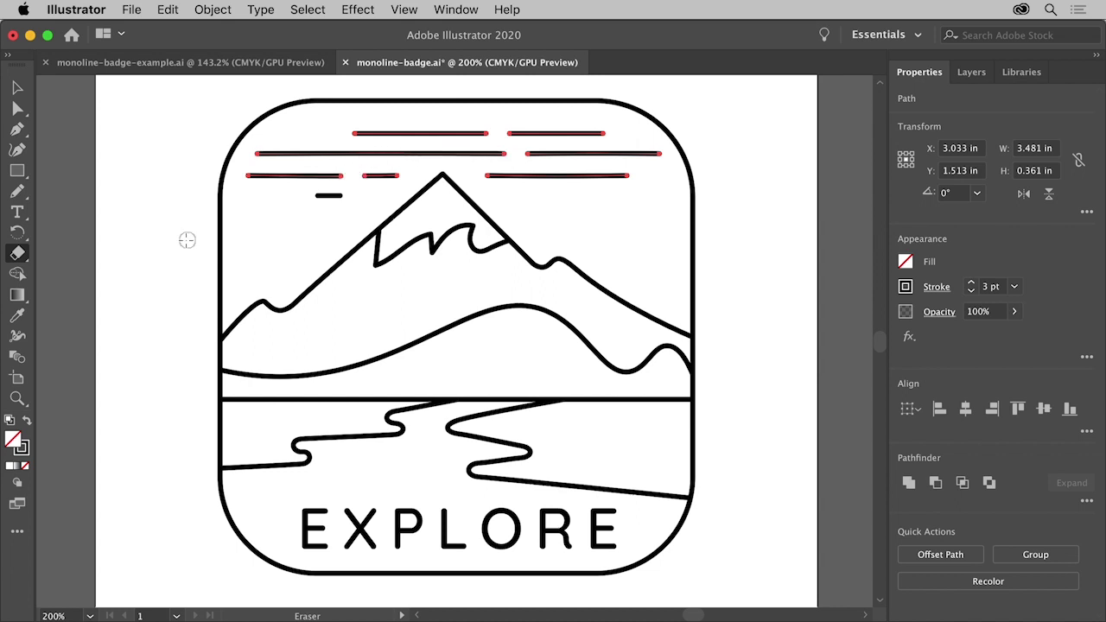
pyautogui.press('super+shift+a')
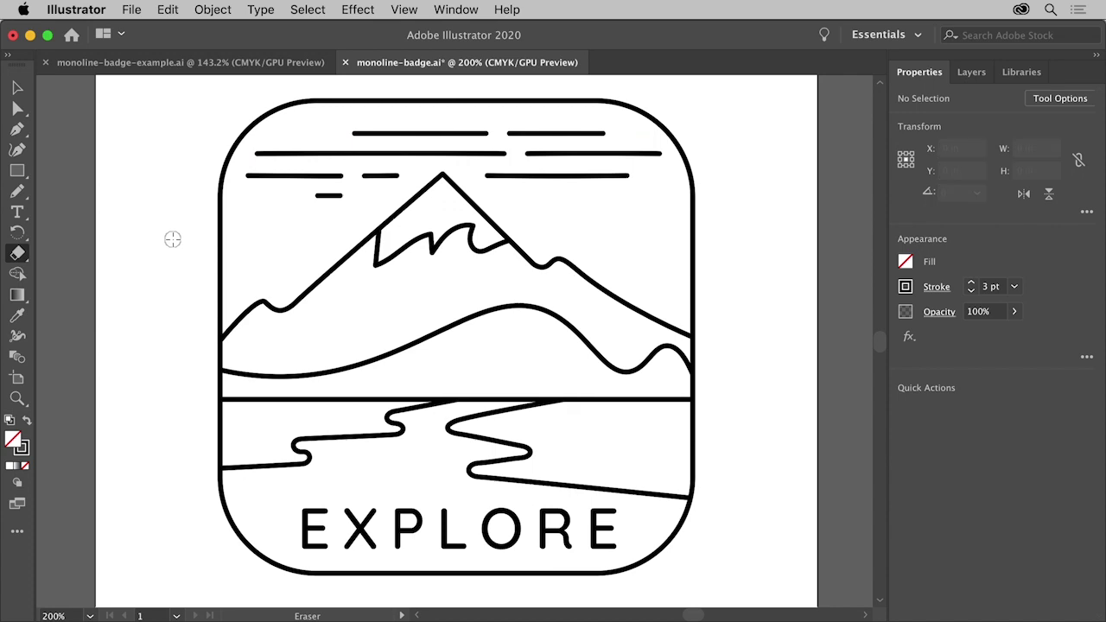